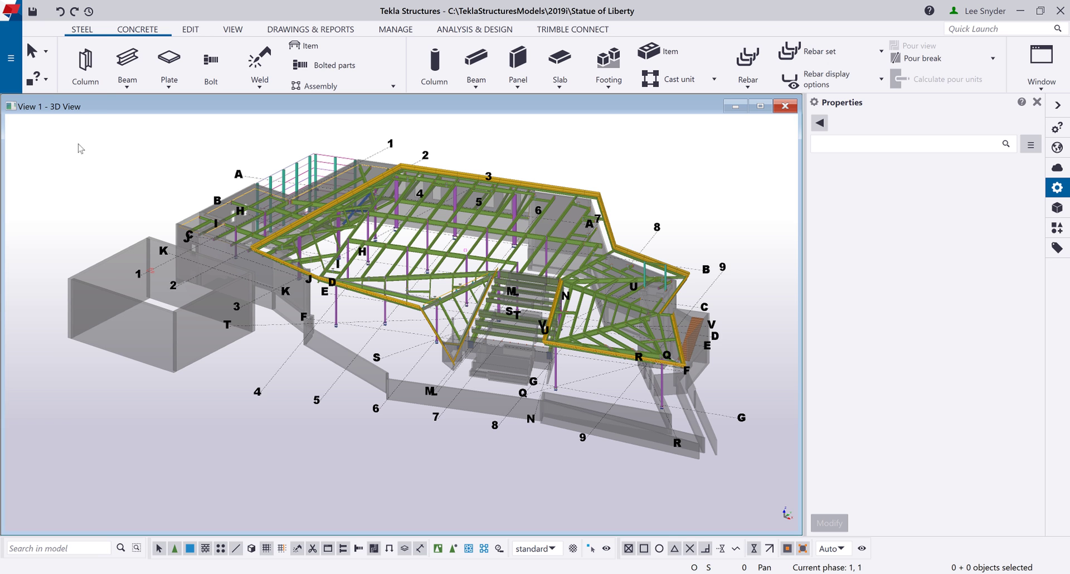
# Step: Start the steel column command with W16X50, A992, class 7 properties
pyautogui.click(83, 66)
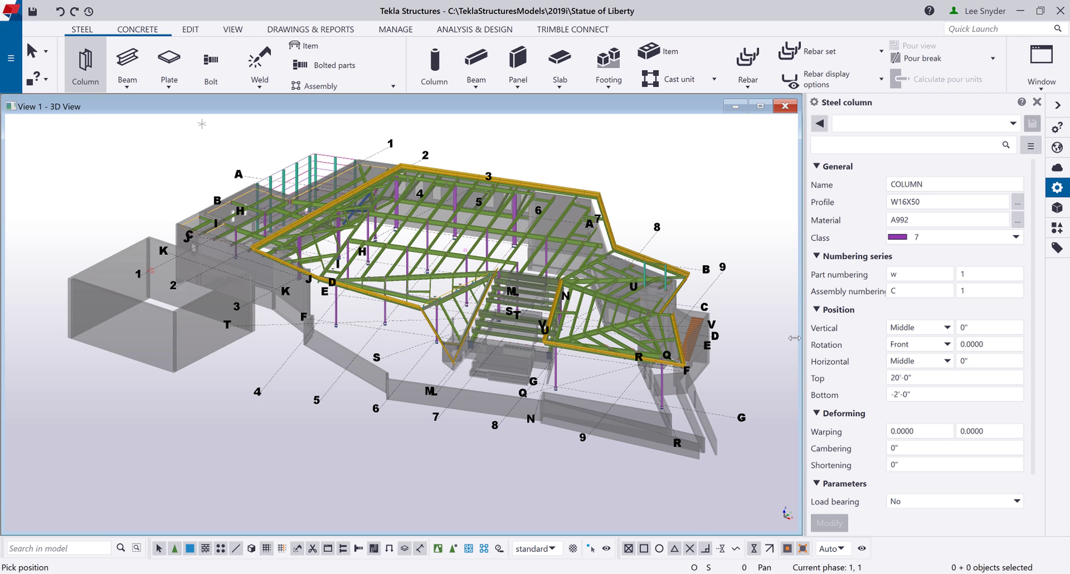
# Step: Place three W16X50 columns in a row along gridline 4
pyautogui.scroll(1, 263, 397)
pyautogui.scroll(2, 263, 397)
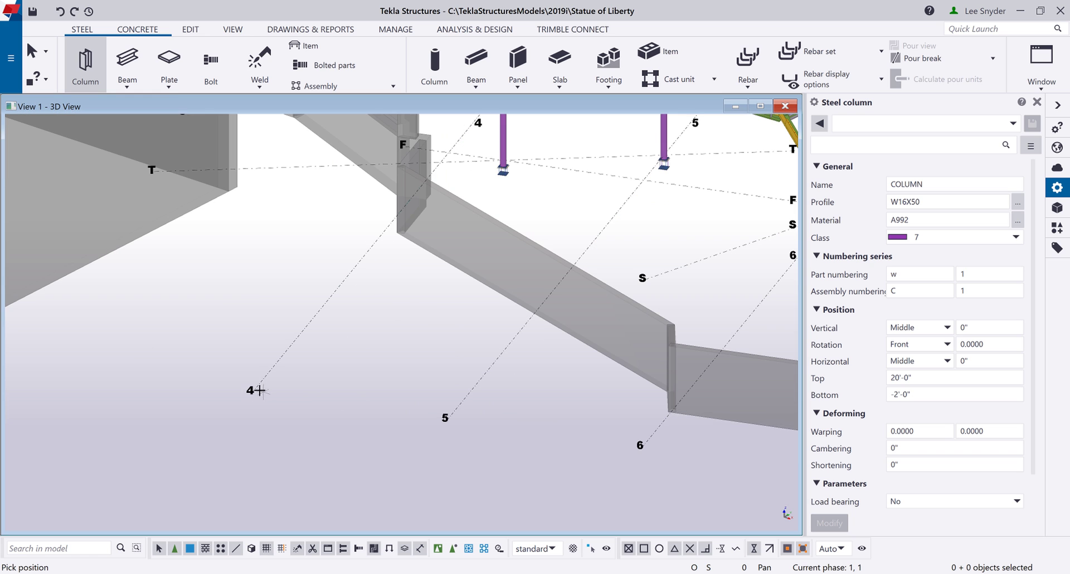
pyautogui.click(250, 391)
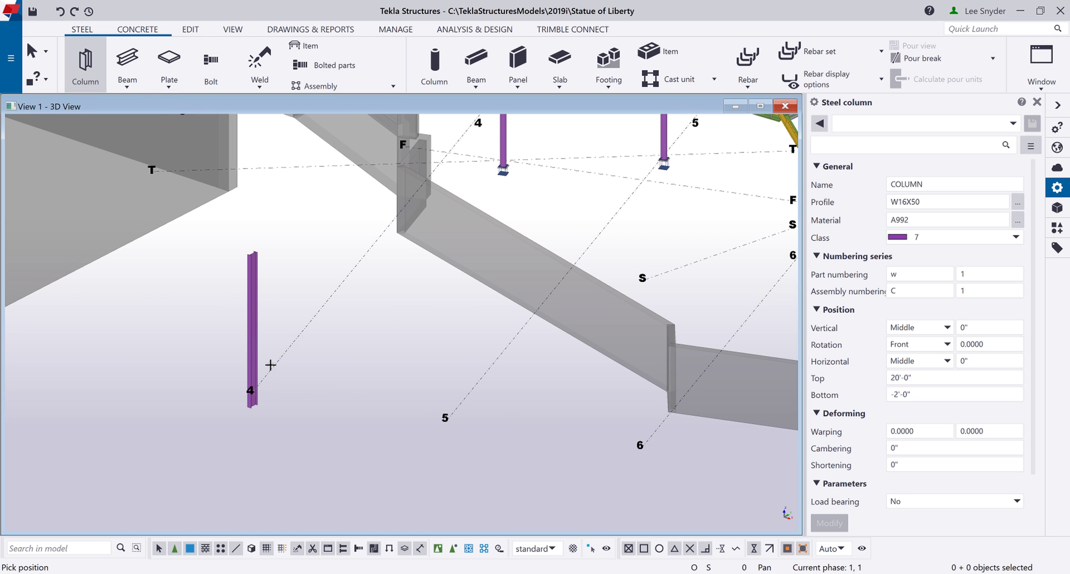
pyautogui.click(274, 368)
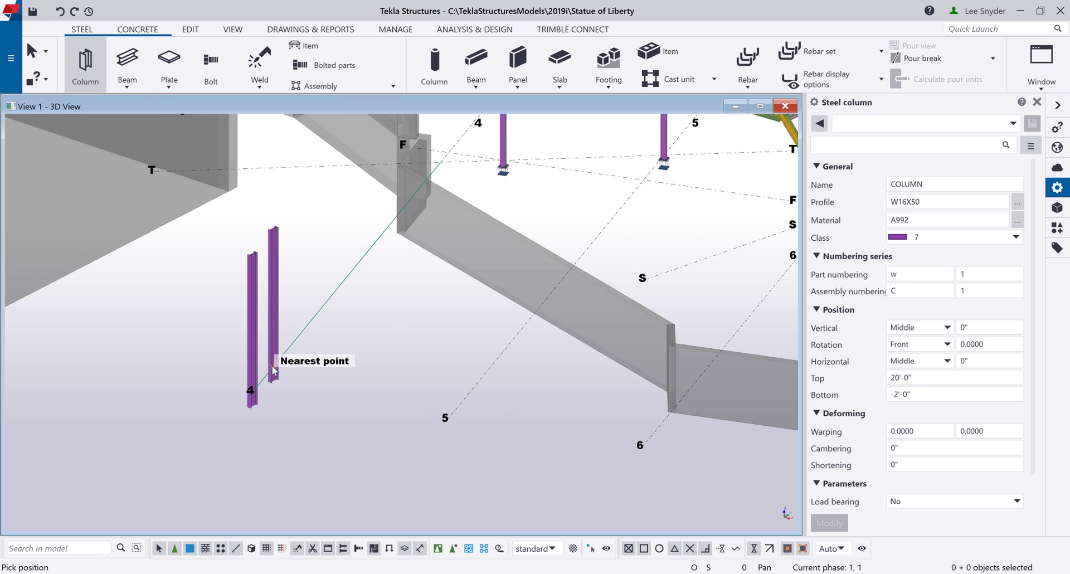
pyautogui.click(294, 345)
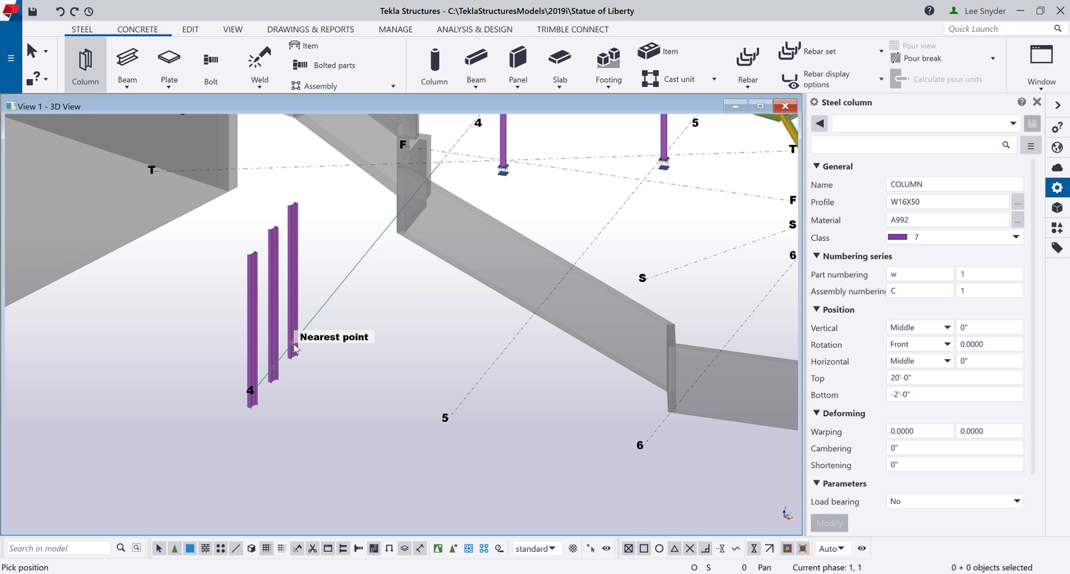
# Step: End column placement and change the third new column to class 3 so it turns green
pyautogui.rightClick(310, 267)
pyautogui.click(313, 274)
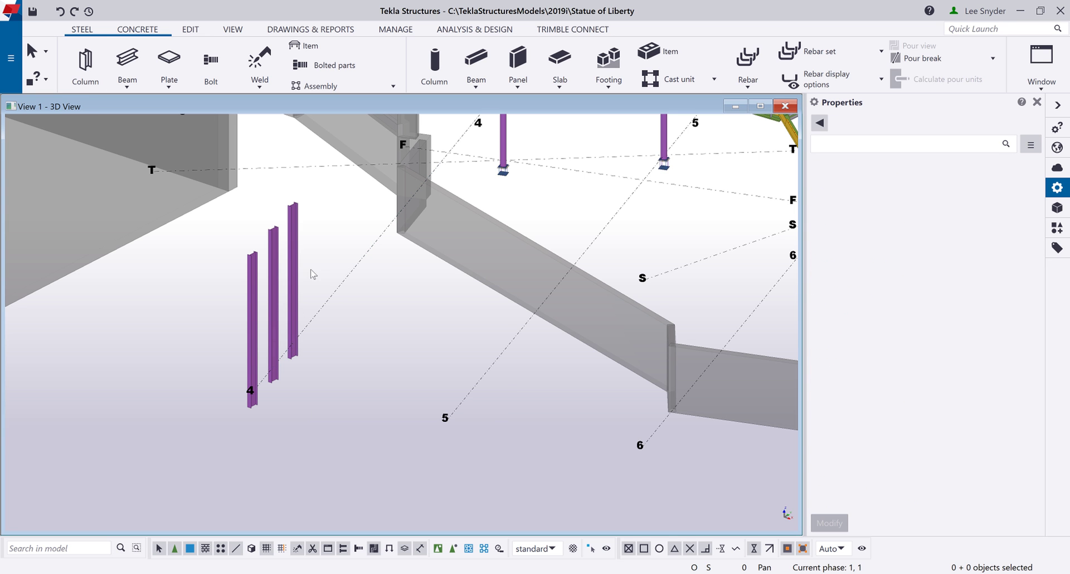
pyautogui.click(293, 267)
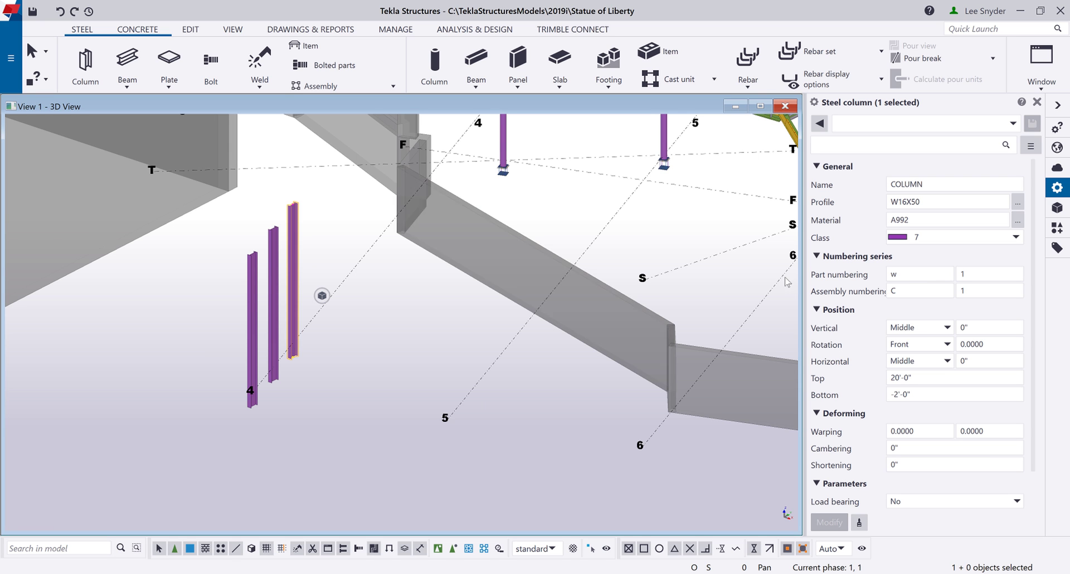
pyautogui.click(1016, 237)
pyautogui.click(916, 292)
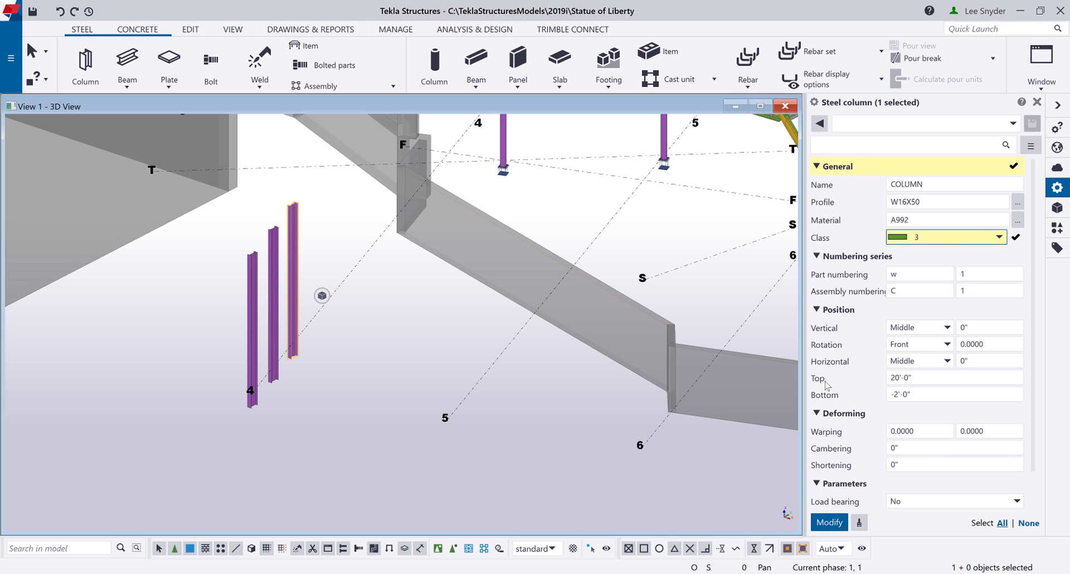
pyautogui.click(830, 522)
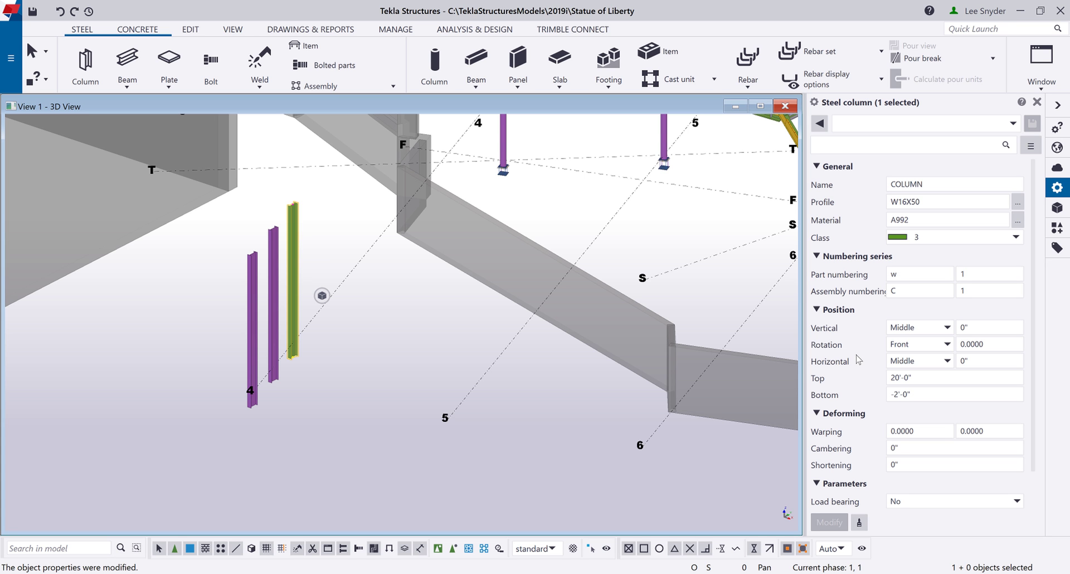
# Step: Place two more green class 3 columns along the grid line beside the recoloured one
pyautogui.click(74, 63)
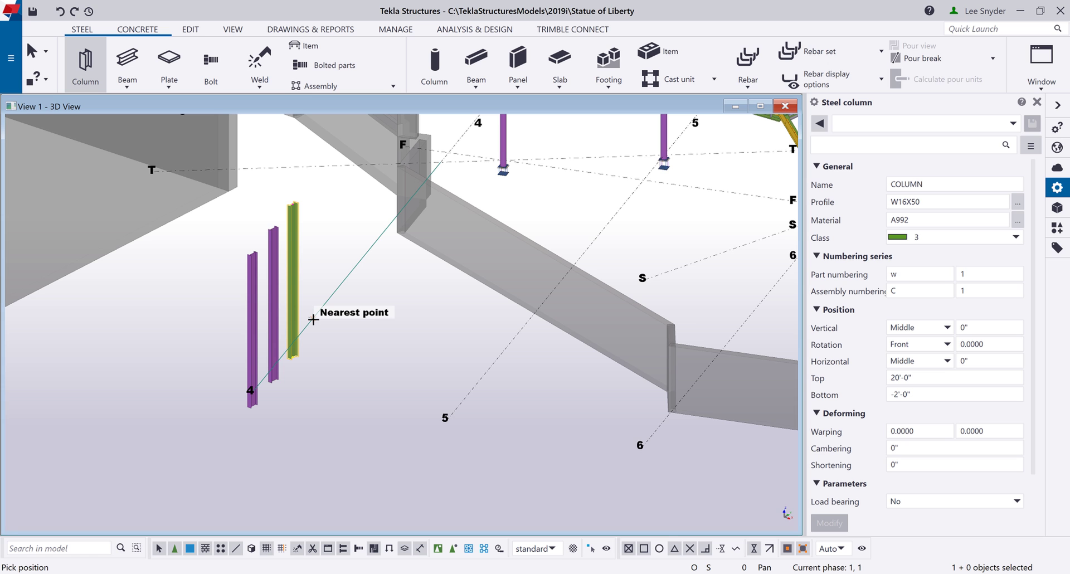
pyautogui.click(313, 319)
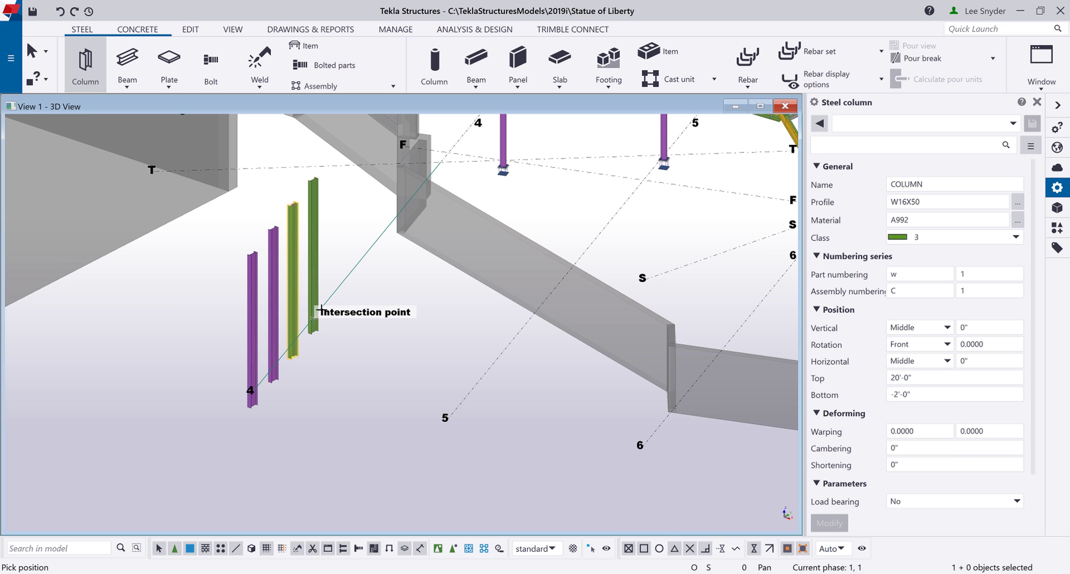
pyautogui.click(331, 299)
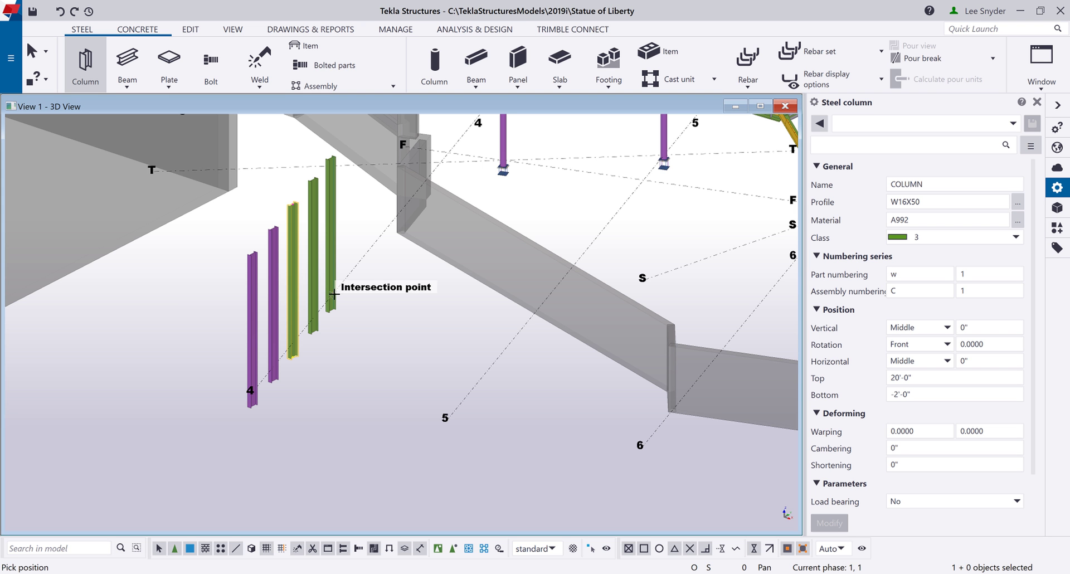
# Step: Stop placing columns and select the existing teal HSS10X10X1/2 column
pyautogui.rightClick(358, 229)
pyautogui.click(370, 233)
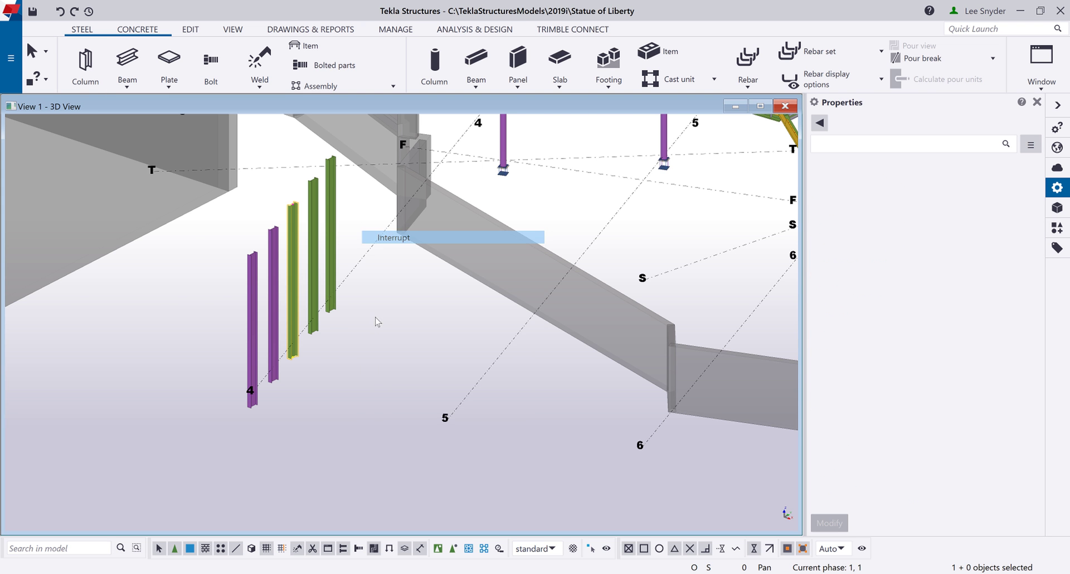
pyautogui.scroll(-2, 359, 377)
pyautogui.scroll(-3, 358, 376)
pyautogui.scroll(5, 334, 223)
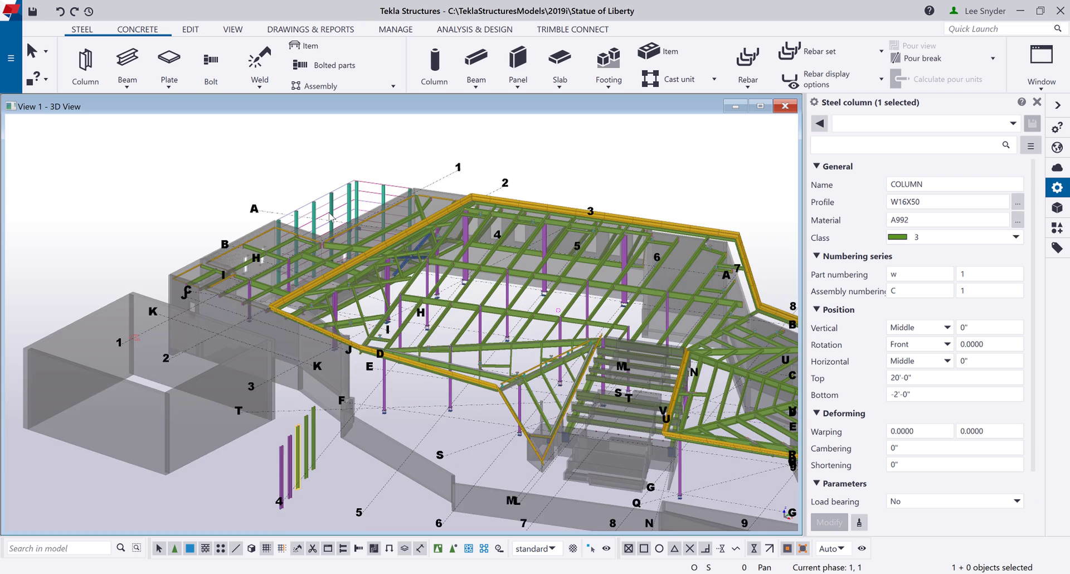
pyautogui.scroll(3, 334, 223)
pyautogui.click(334, 220)
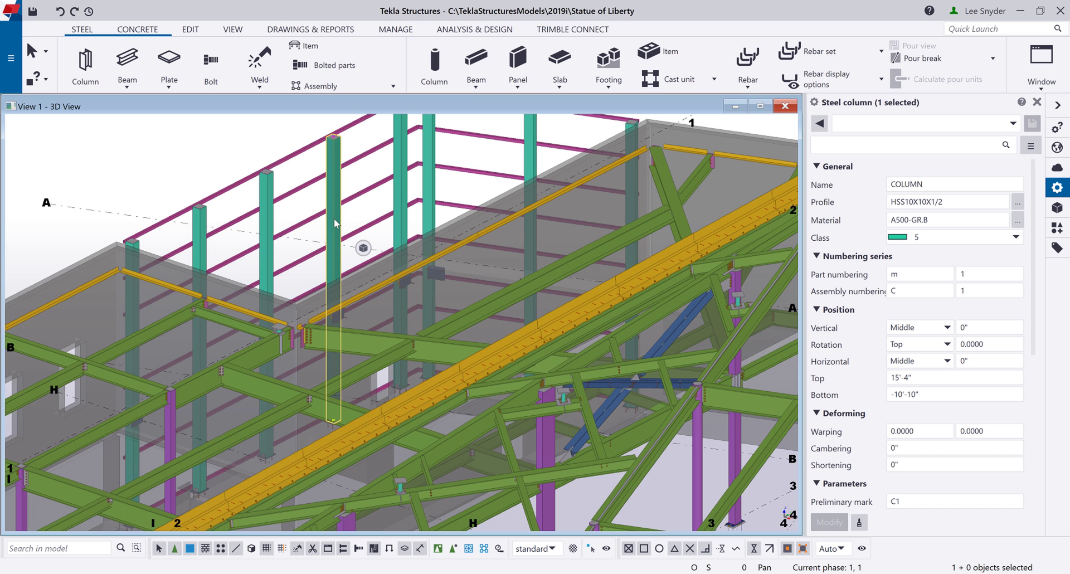
# Step: Place two teal class 5 HSS10X10X1/2 columns beside the green ones
pyautogui.click(85, 64)
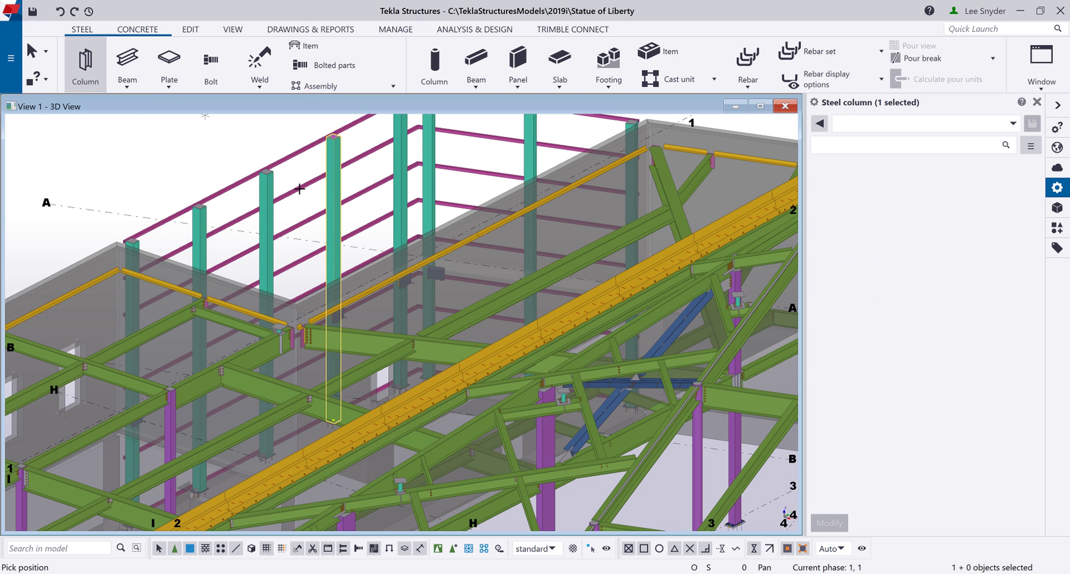
pyautogui.scroll(-3, 292, 175)
pyautogui.scroll(2, 295, 432)
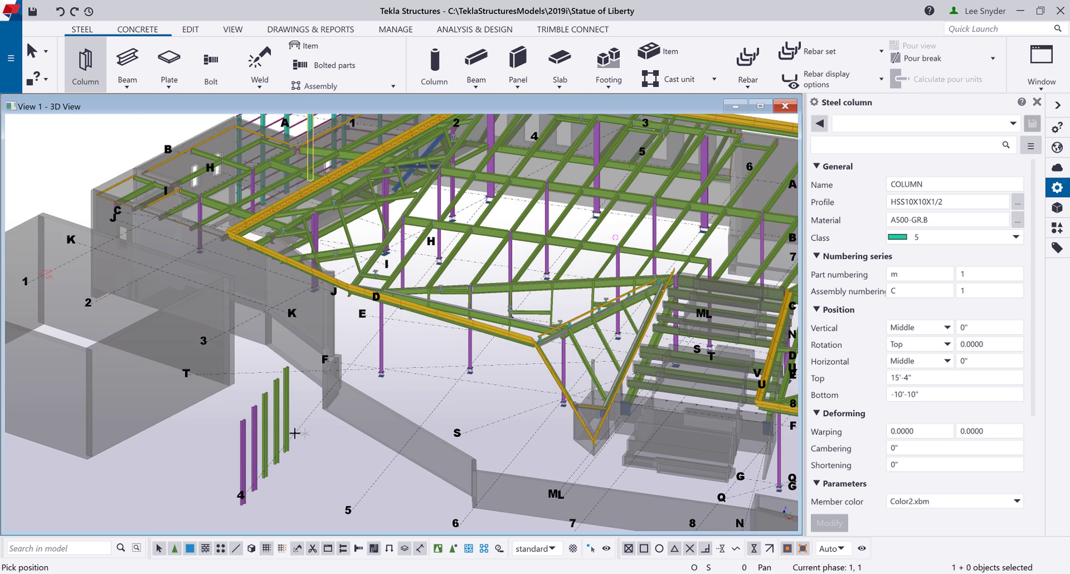
pyautogui.scroll(3, 295, 433)
pyautogui.click(296, 433)
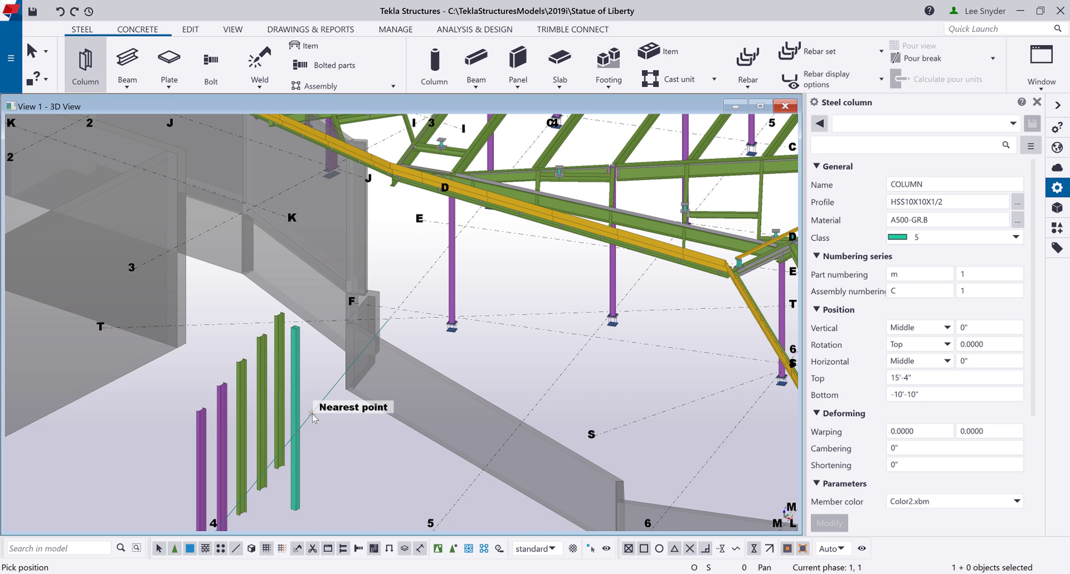
pyautogui.click(313, 416)
# Step: End column placement and bring up the Properties pane options menu
pyautogui.rightClick(324, 368)
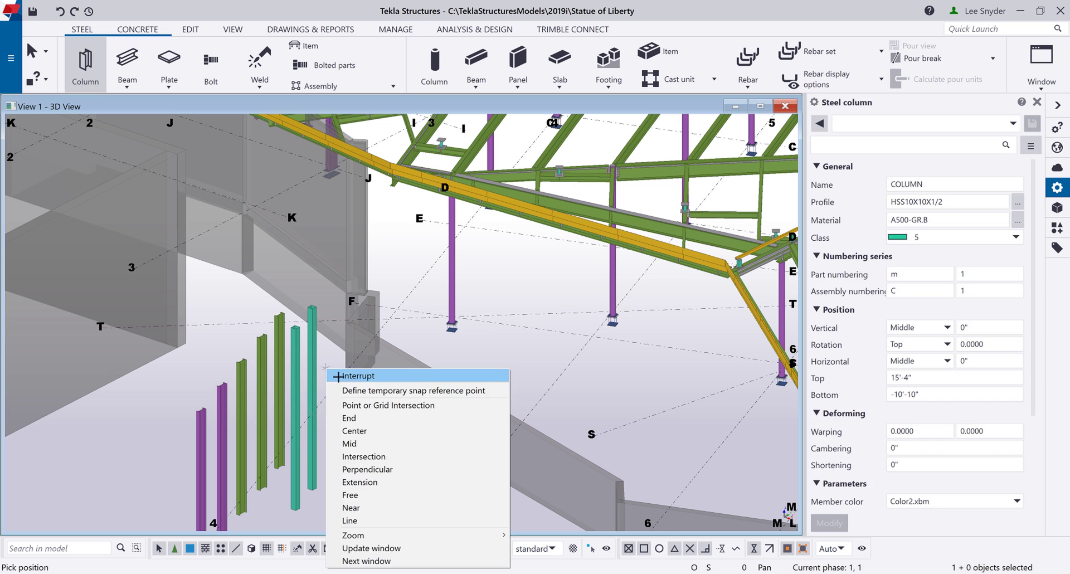
pyautogui.click(338, 376)
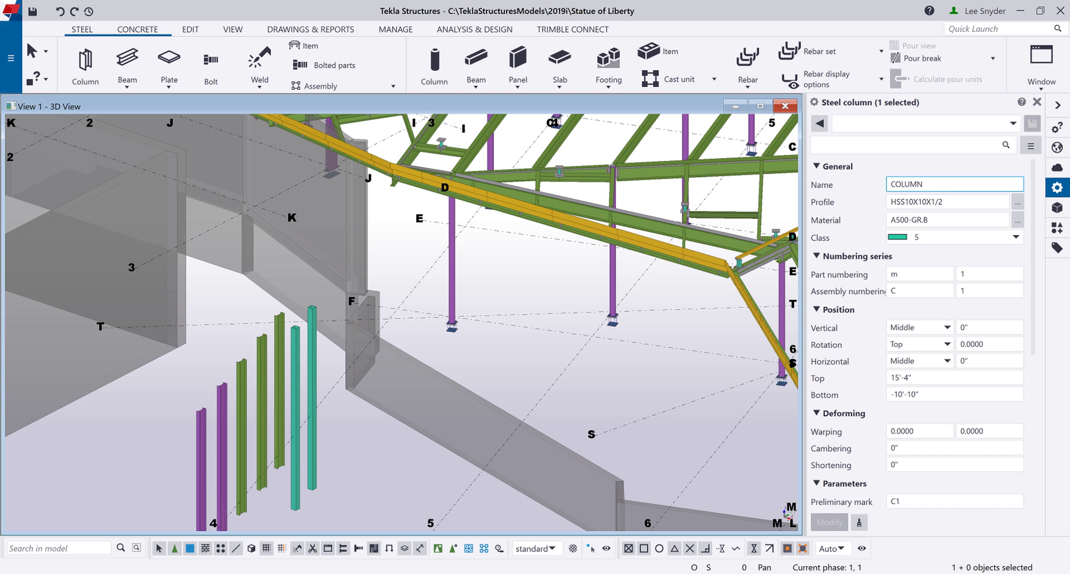
pyautogui.click(1031, 147)
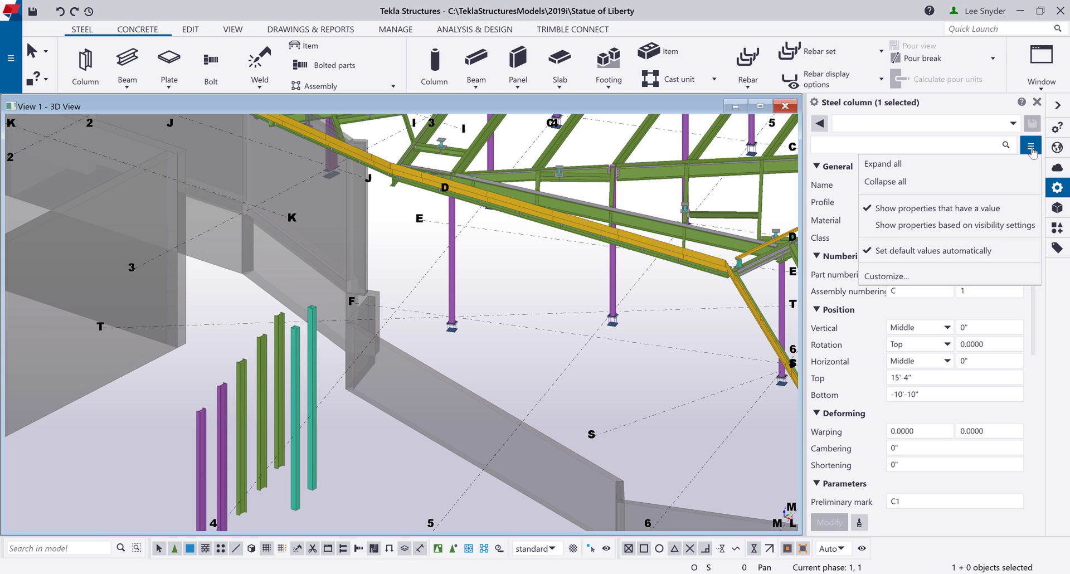
# Step: Turn off 'Set default values automatically' in the property pane options
pyautogui.click(1001, 256)
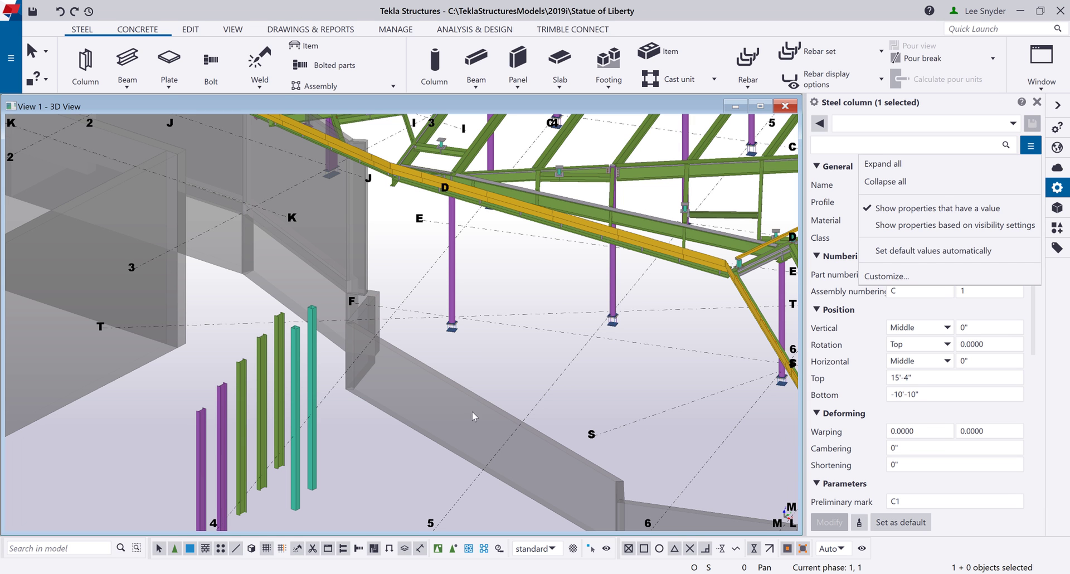
pyautogui.press('Escape')
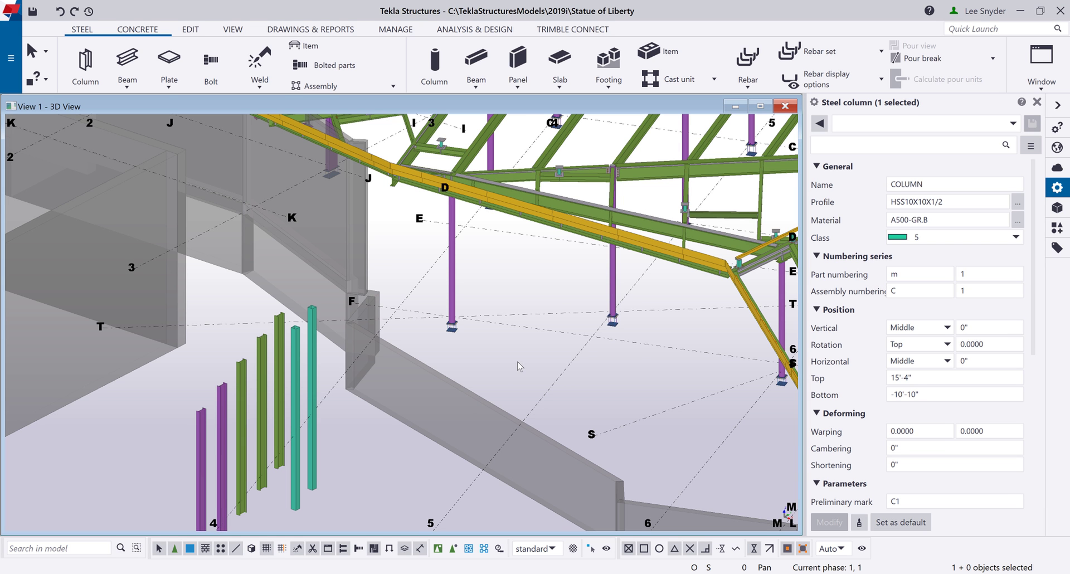
# Step: Load the 'standard' column settings and place two columns near grid 5
pyautogui.click(86, 66)
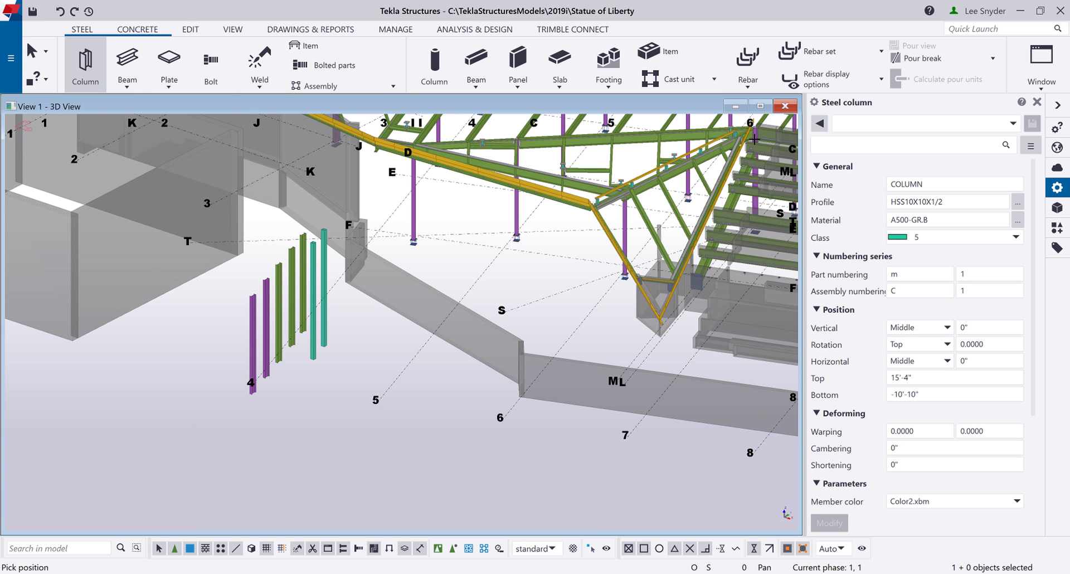
pyautogui.click(943, 136)
pyautogui.click(861, 142)
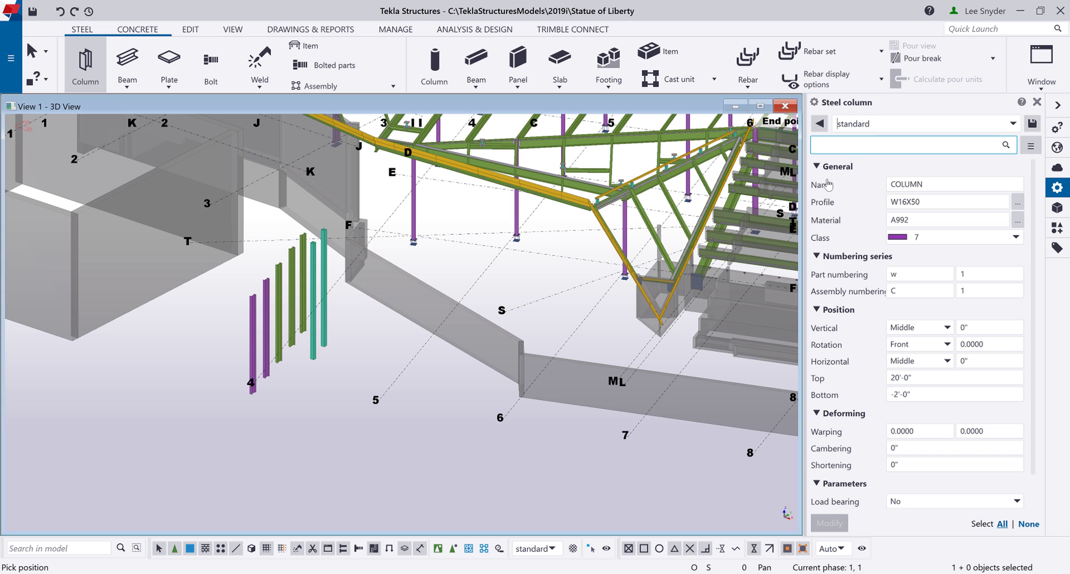
pyautogui.scroll(3, 380, 401)
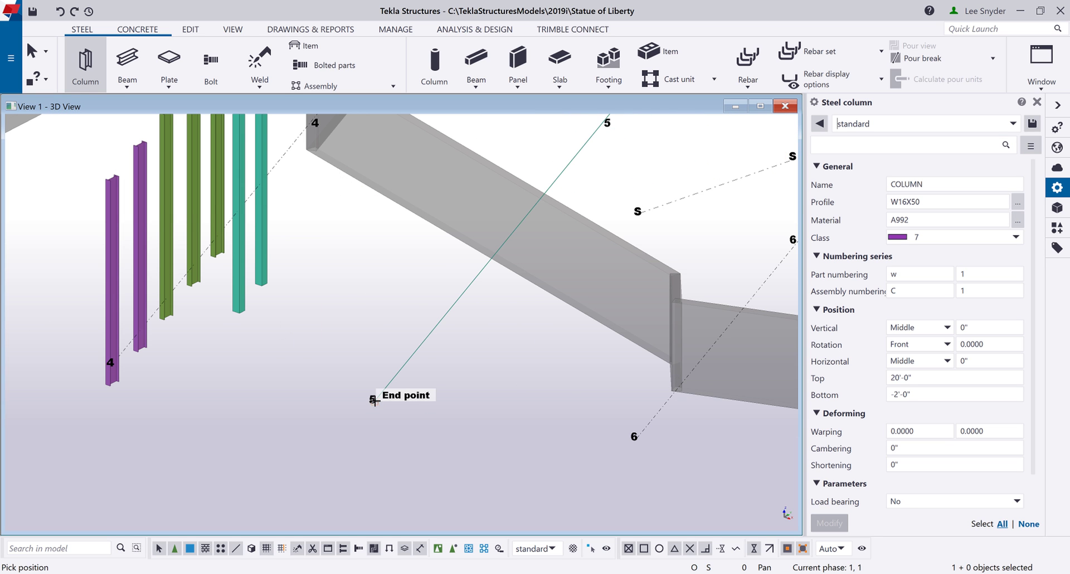
pyautogui.click(373, 398)
pyautogui.click(398, 376)
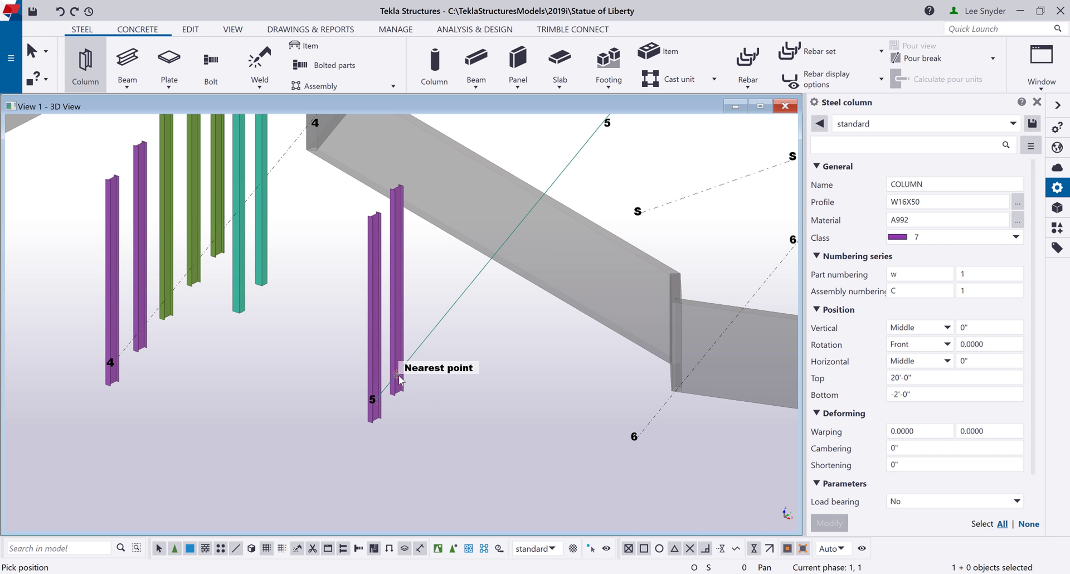
pyautogui.rightClick(419, 299)
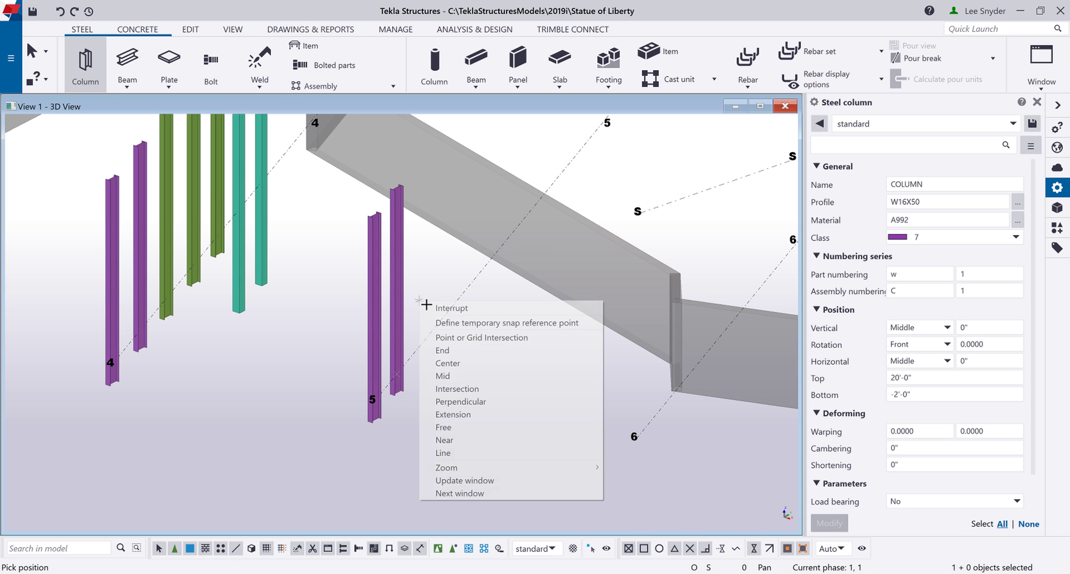
pyautogui.click(429, 308)
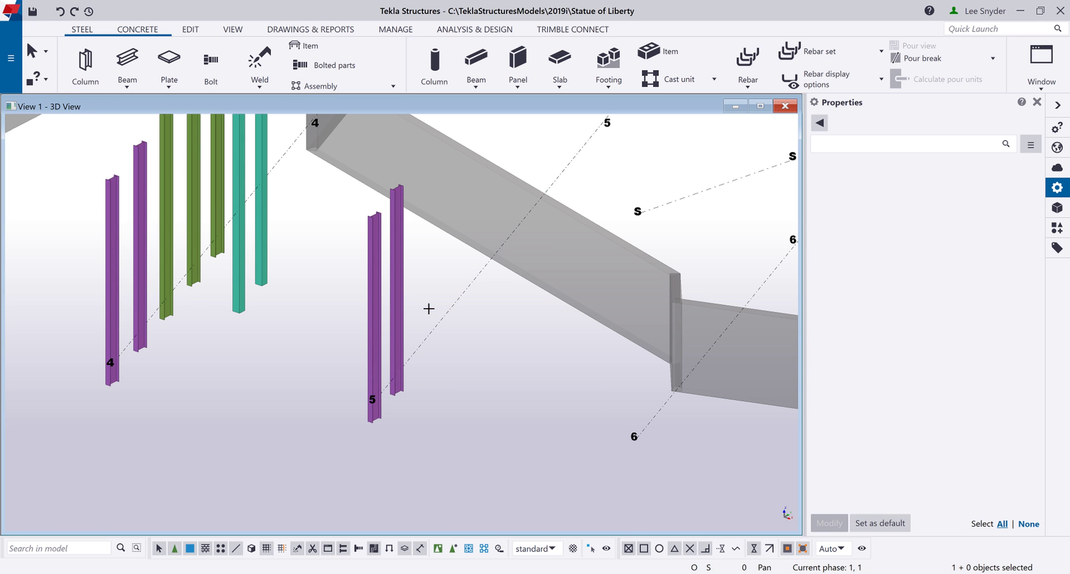
# Step: Change the right-hand column near grid 5 to yellow class 6
pyautogui.click(398, 301)
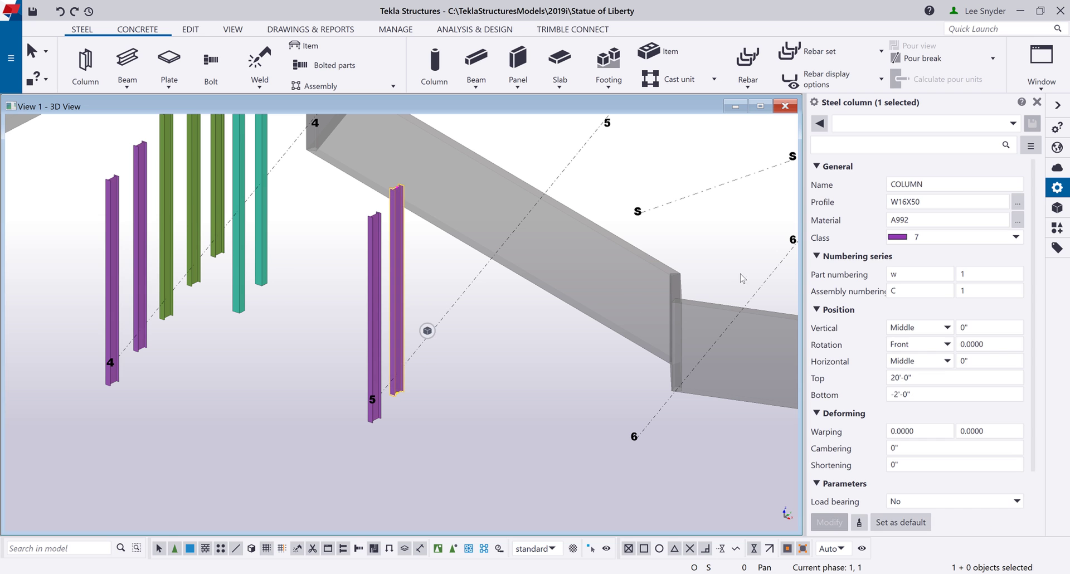
pyautogui.click(930, 237)
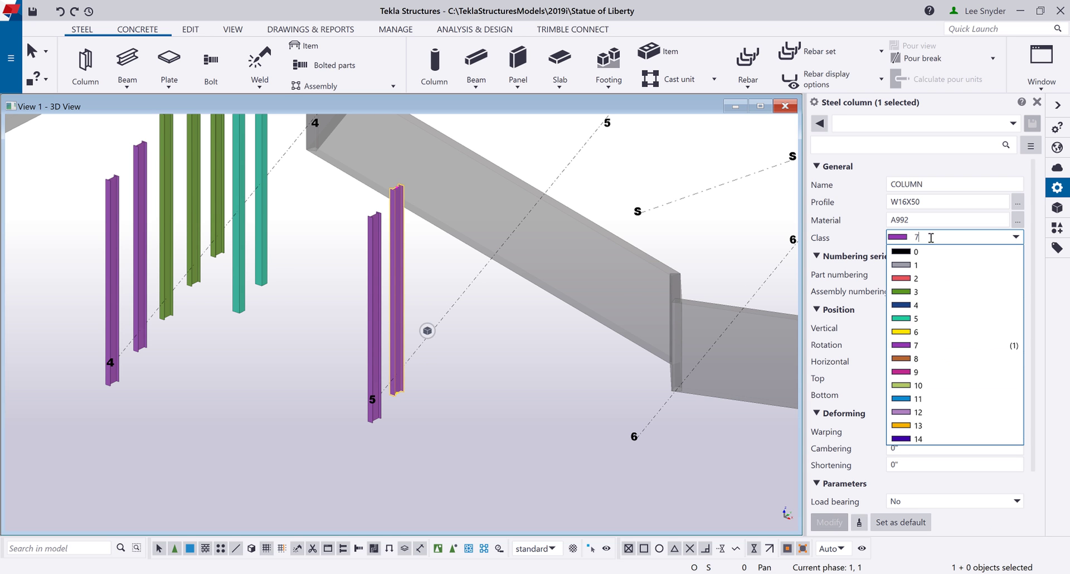
pyautogui.click(913, 333)
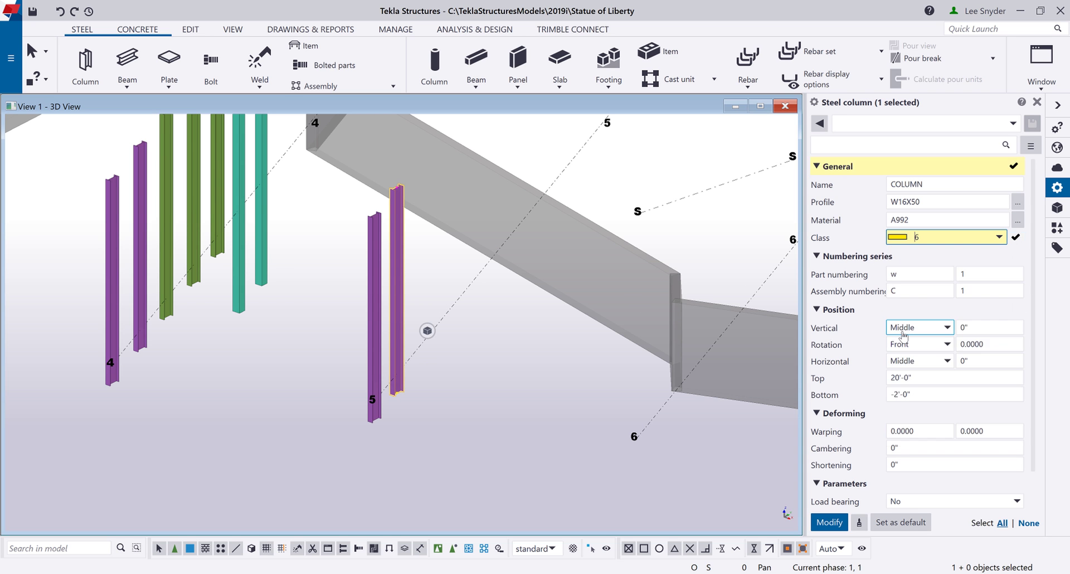
pyautogui.click(830, 525)
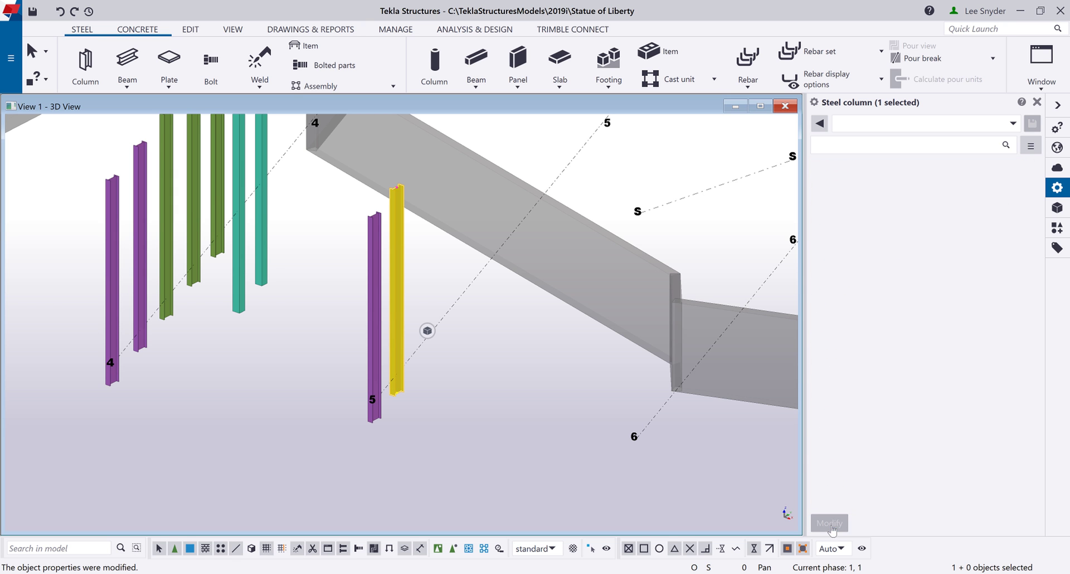
pyautogui.click(524, 359)
pyautogui.click(85, 61)
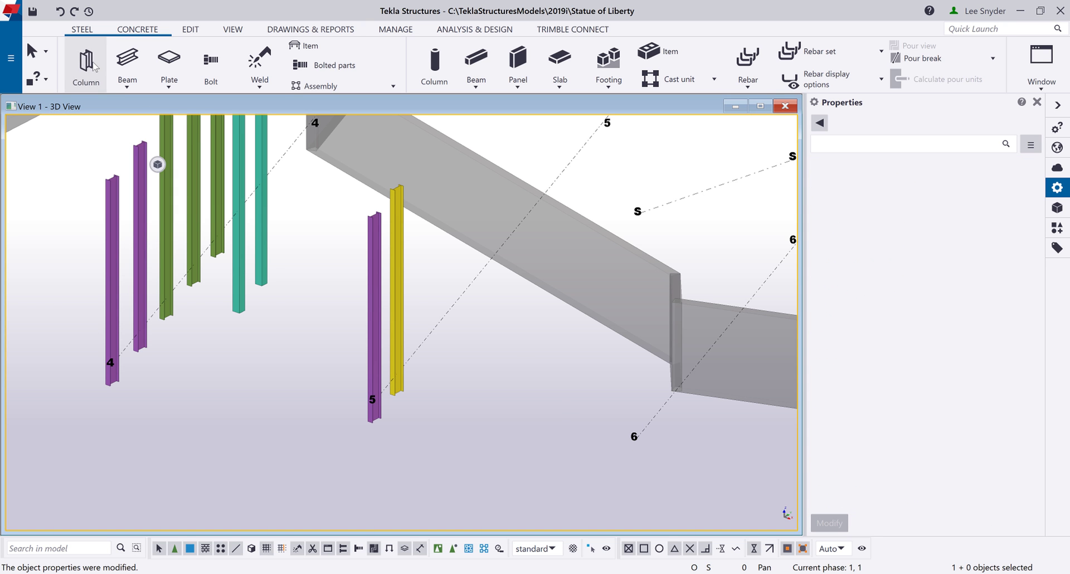
# Step: Place two more columns to the right of the yellow one
pyautogui.click(414, 352)
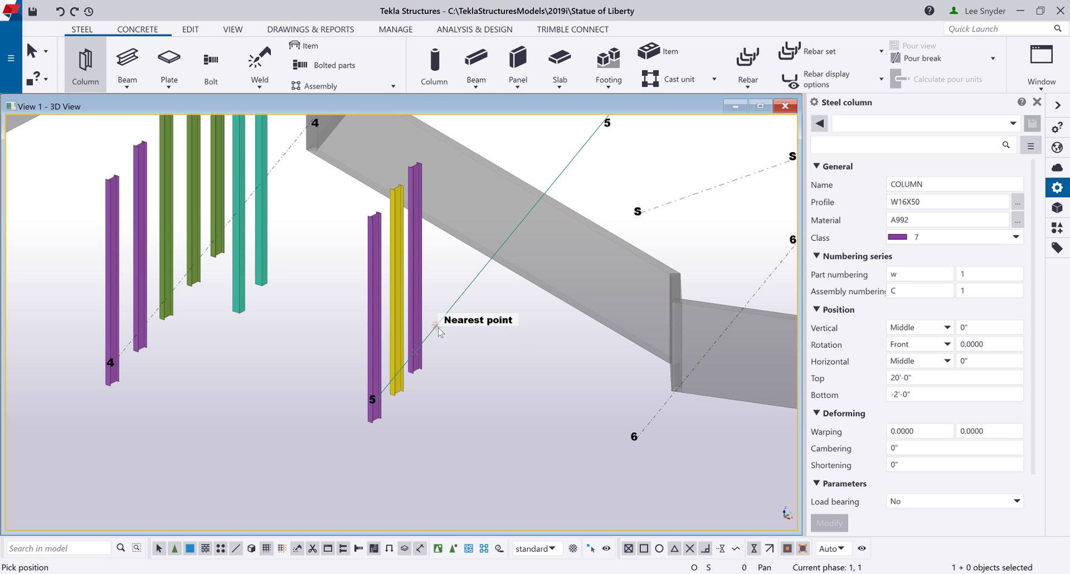
pyautogui.click(438, 329)
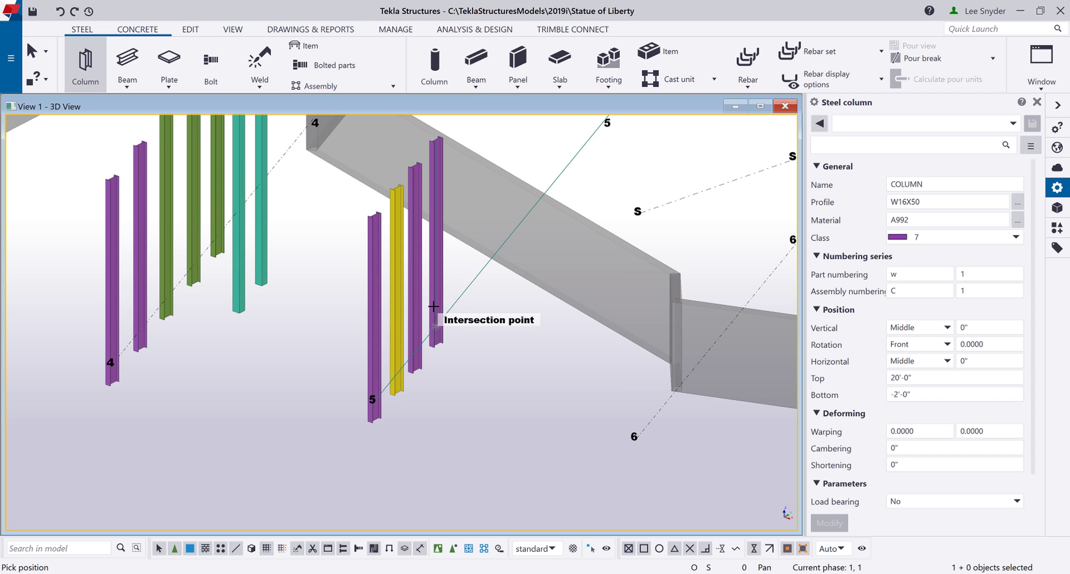
pyautogui.rightClick(439, 257)
pyautogui.click(443, 265)
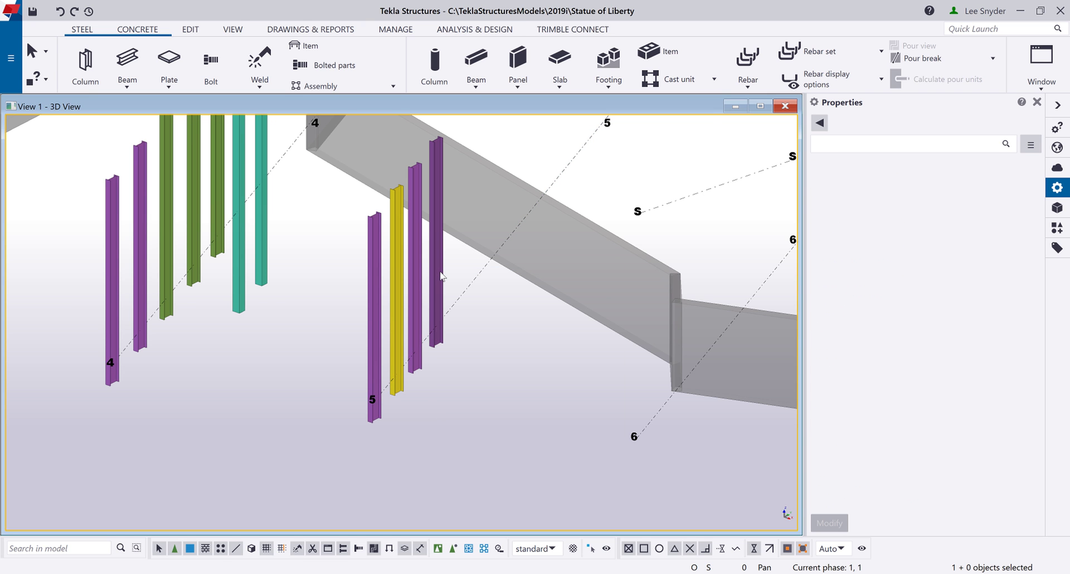
# Step: Make the rightmost column red class 2 and save its settings as the default
pyautogui.click(439, 276)
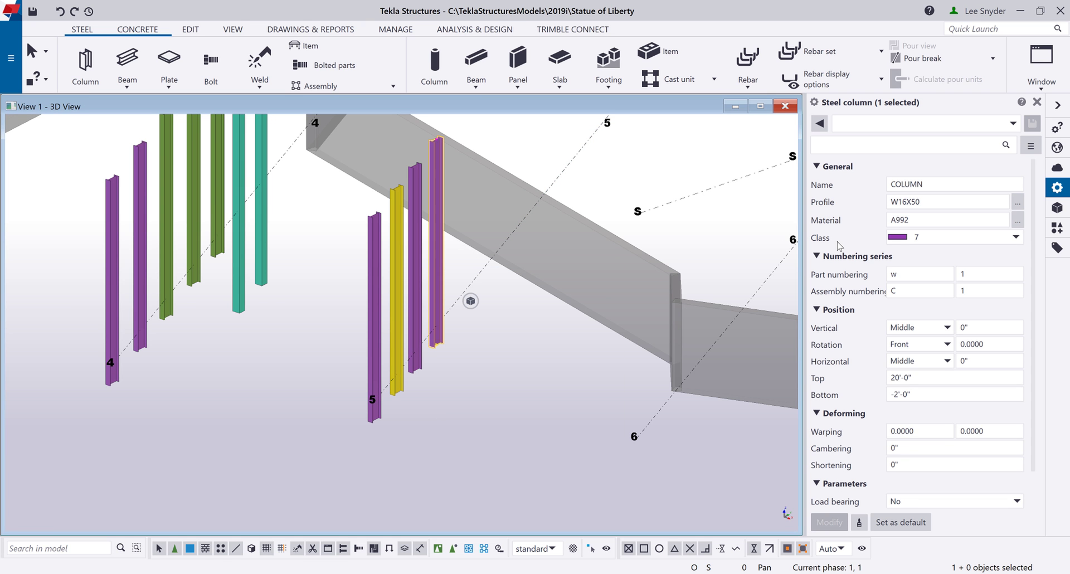
pyautogui.click(919, 237)
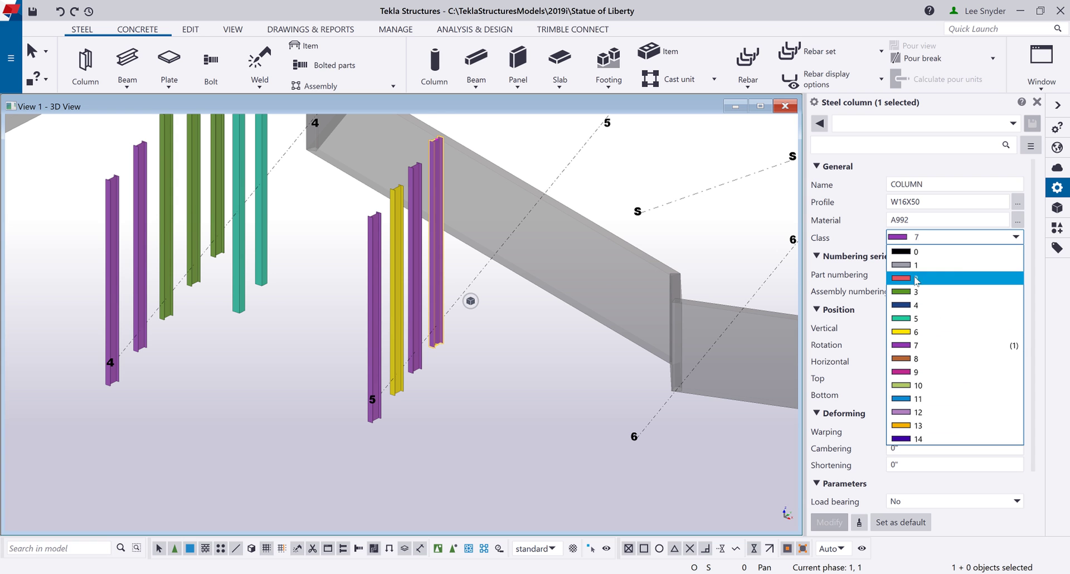
pyautogui.click(916, 279)
pyautogui.click(832, 523)
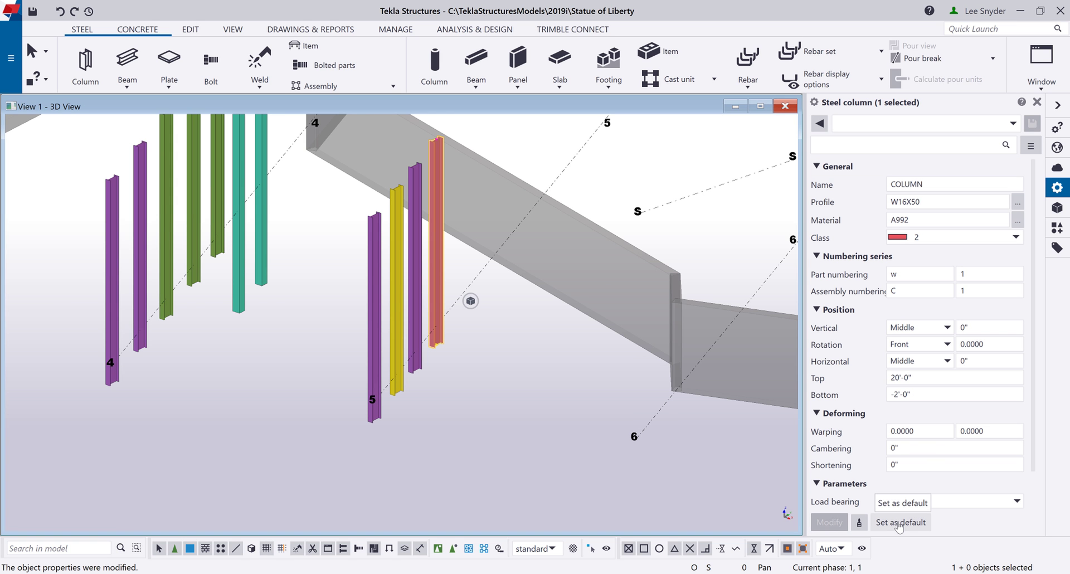
pyautogui.click(898, 523)
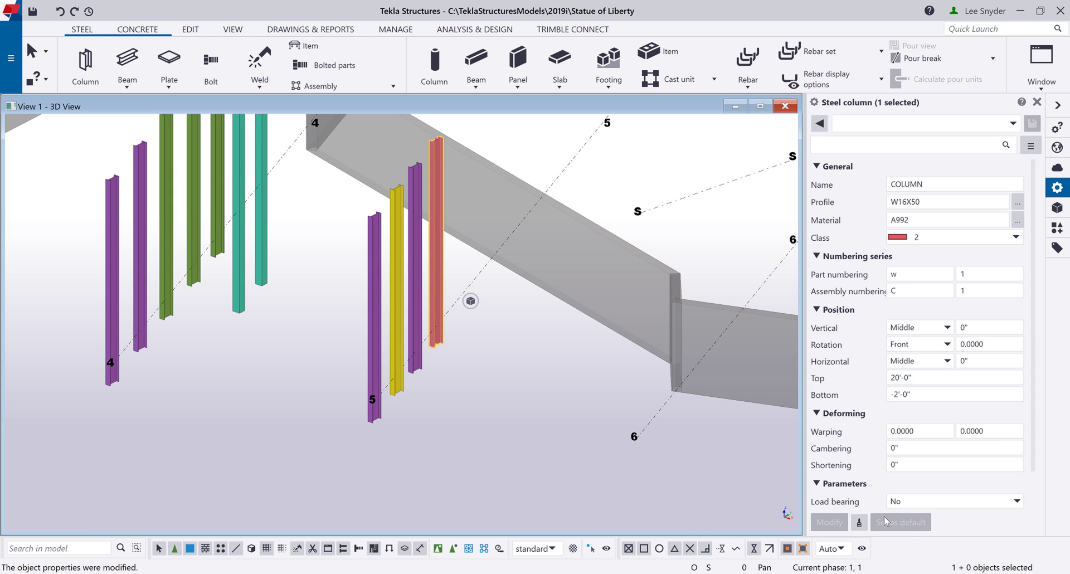
# Step: Place a red class 2 W16X50 column at grid line 6, then bring up the Properties pane options
pyautogui.click(85, 63)
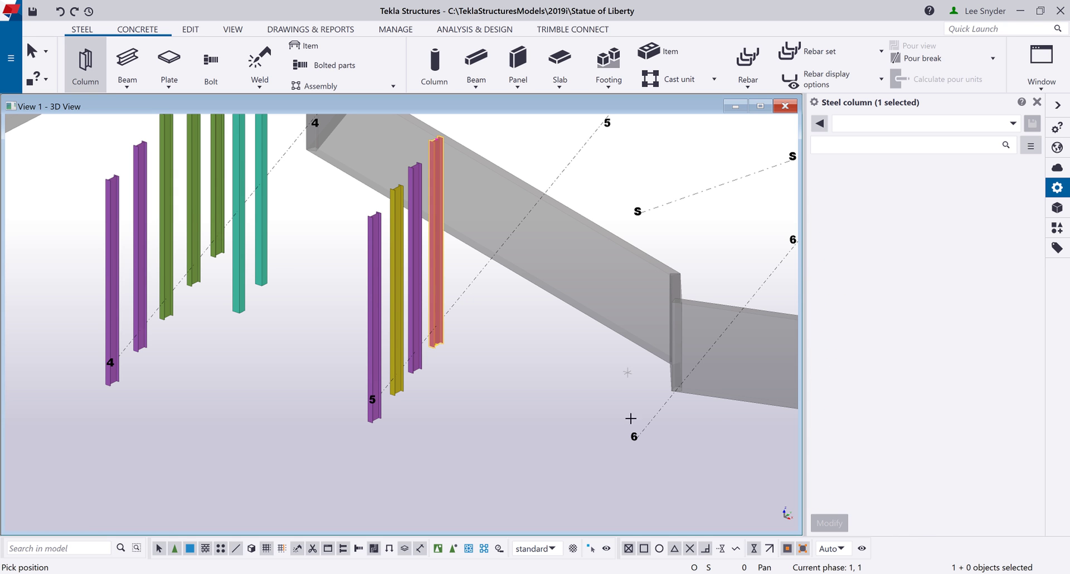
pyautogui.click(638, 435)
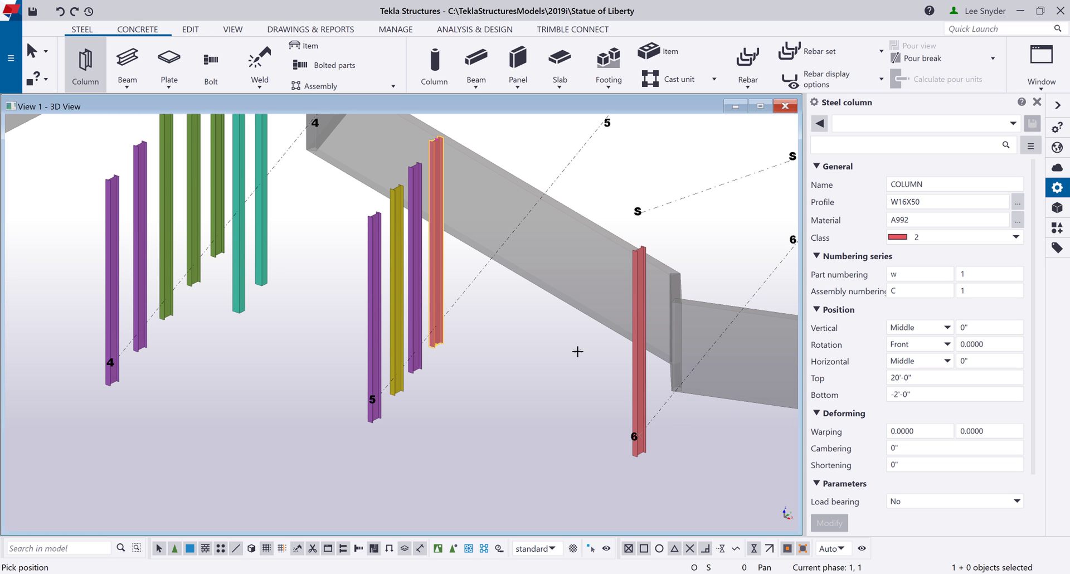
pyautogui.click(1031, 146)
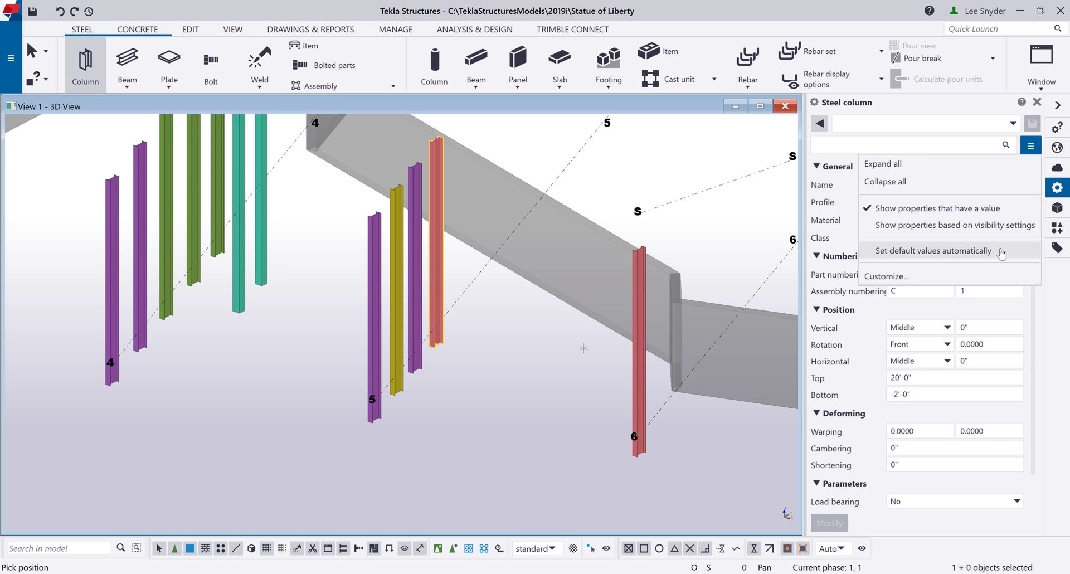